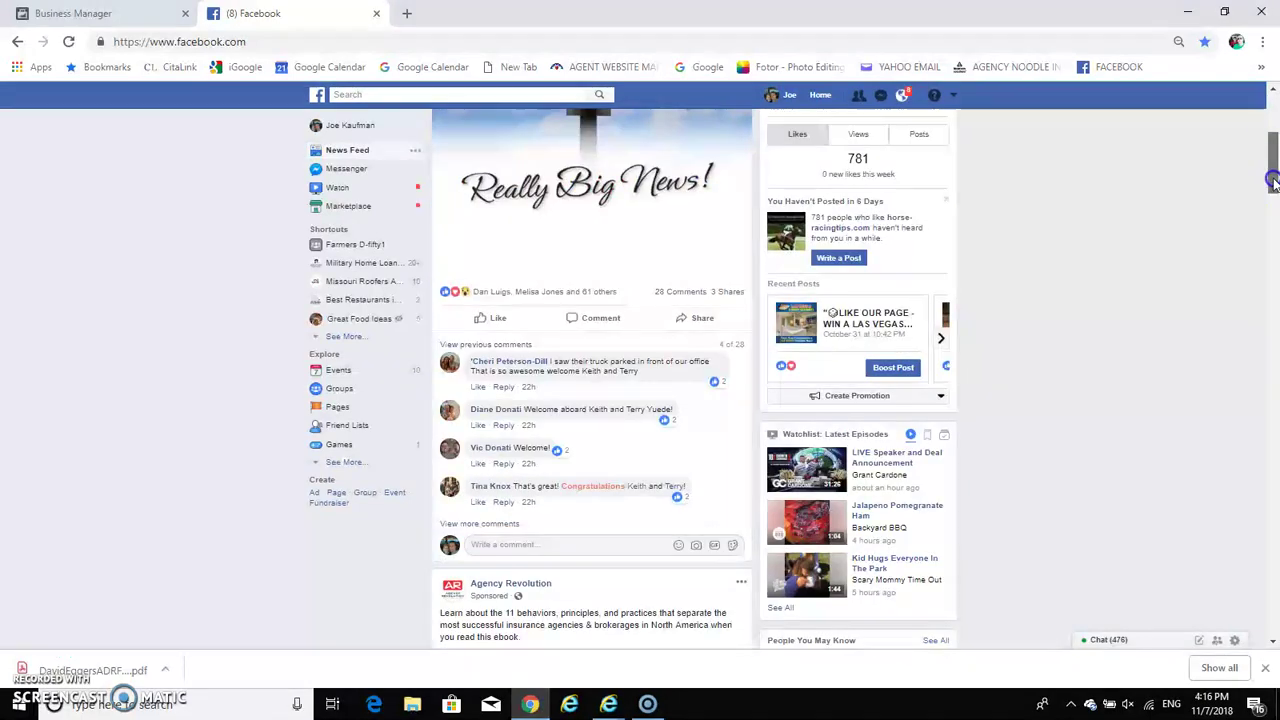
- Go from the account menu to Settings and open the Notifications settings page
{"action": "left_click_drag", "start_coordinate": [1274, 145], "coordinate": [1272, 128]}
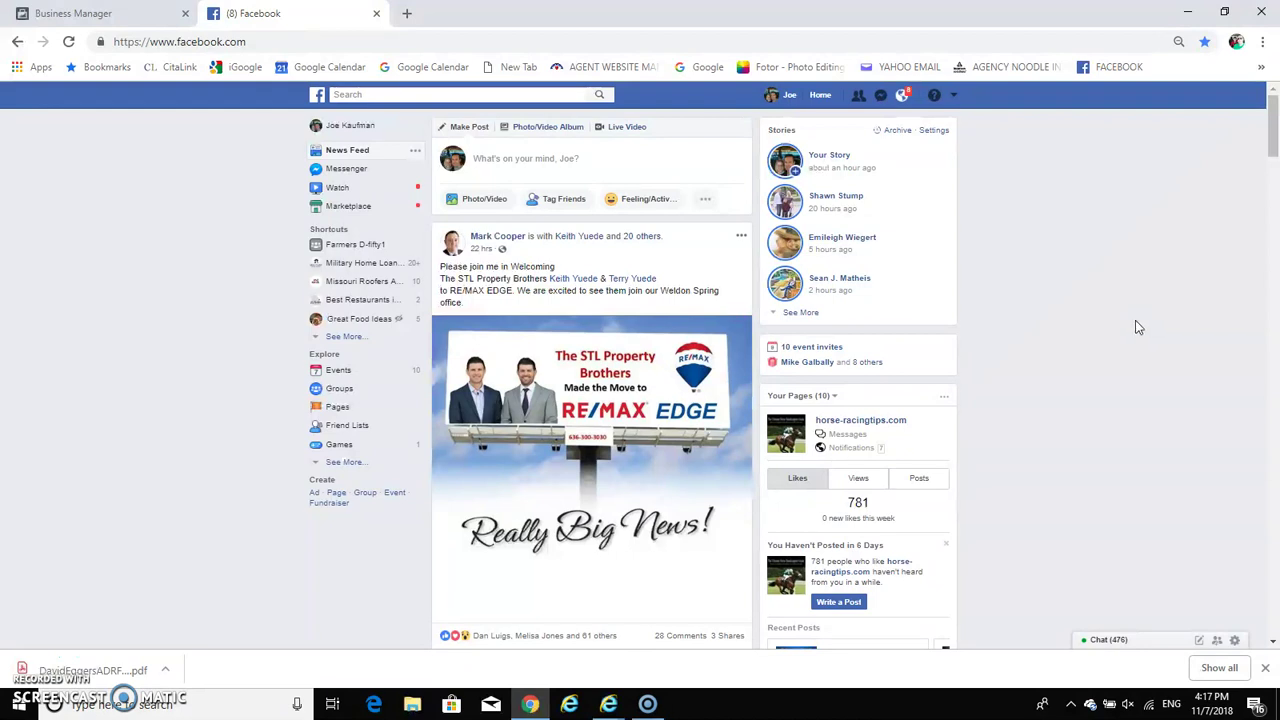
{"action": "left_click", "coordinate": [957, 97]}
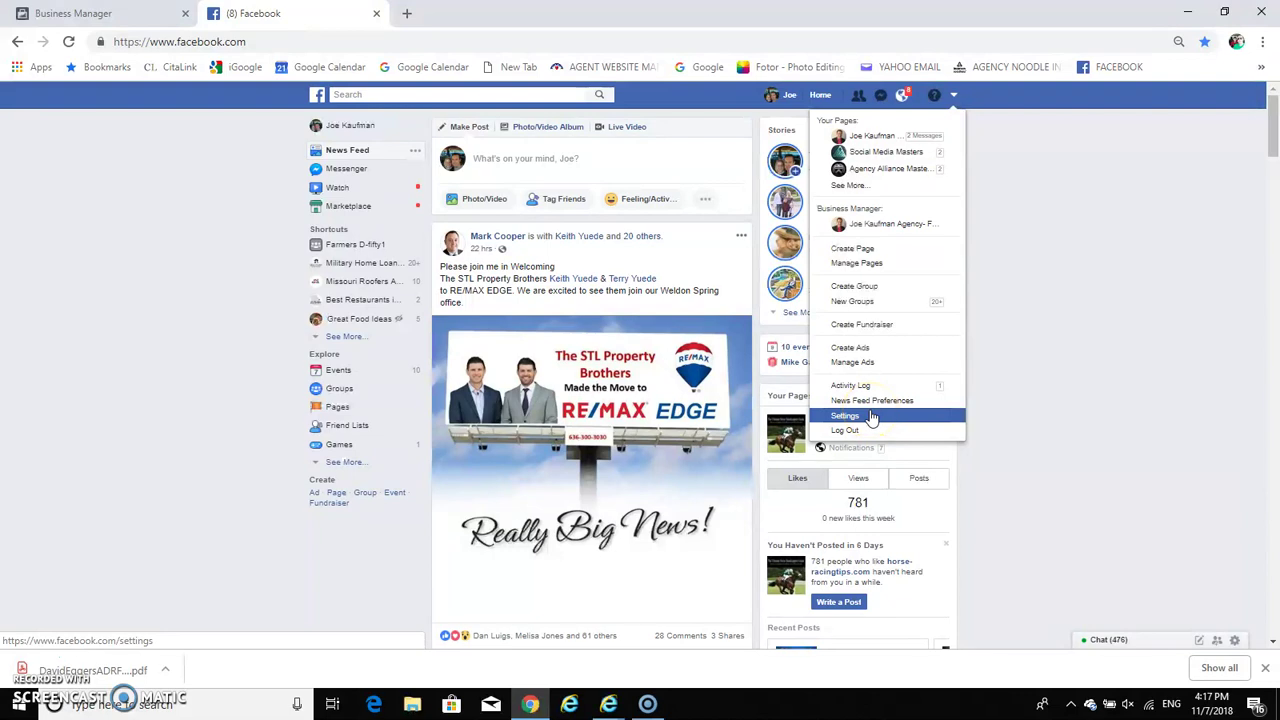
{"action": "left_click", "coordinate": [871, 417]}
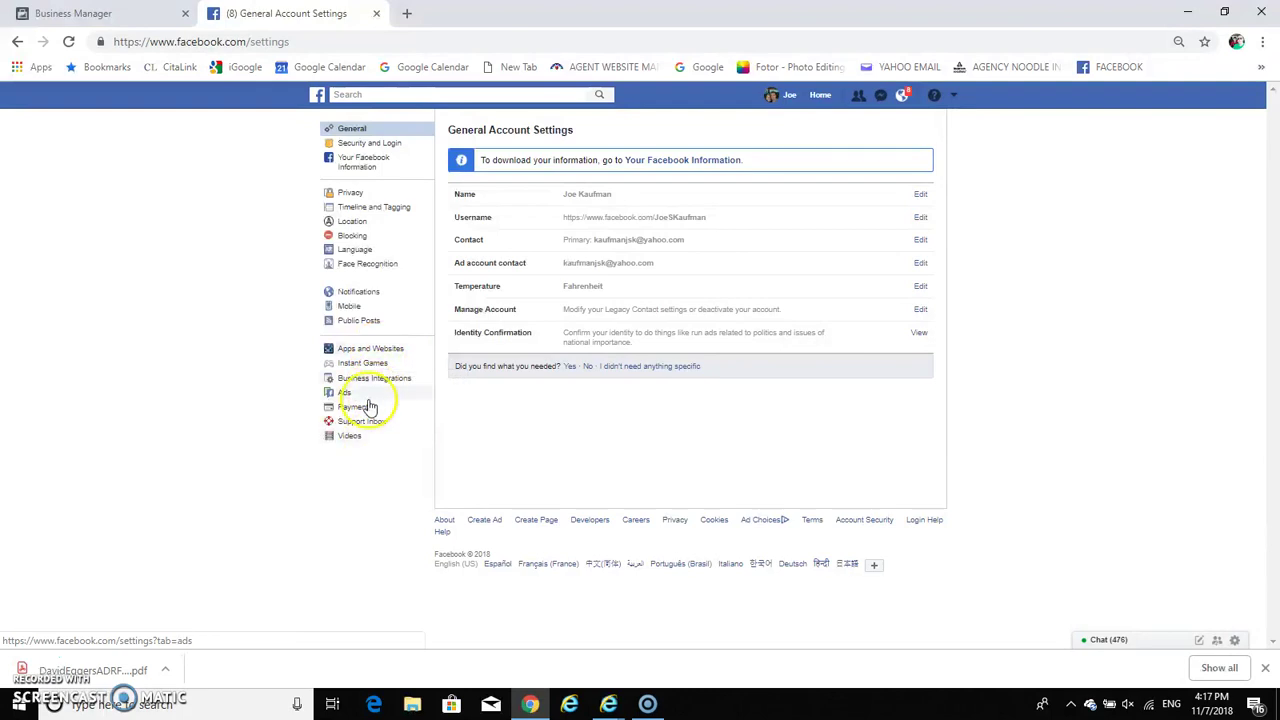
{"action": "left_click", "coordinate": [362, 292]}
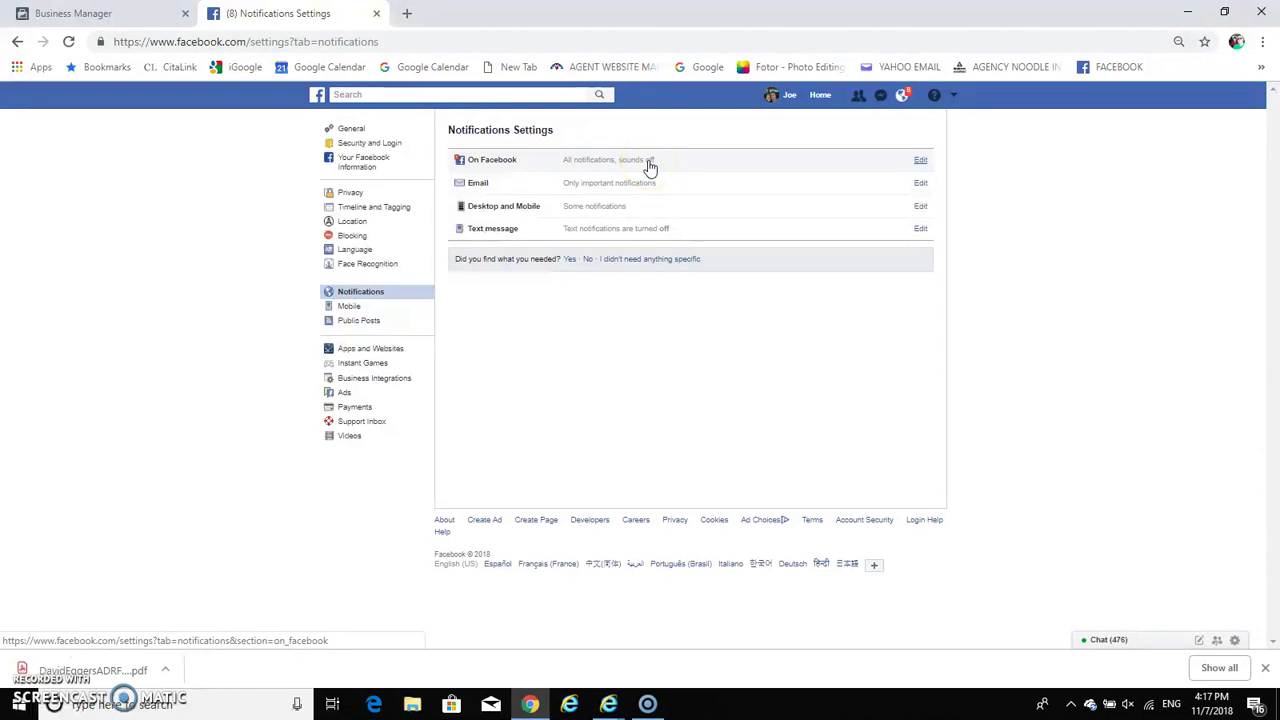
{"action": "left_click", "coordinate": [920, 160]}
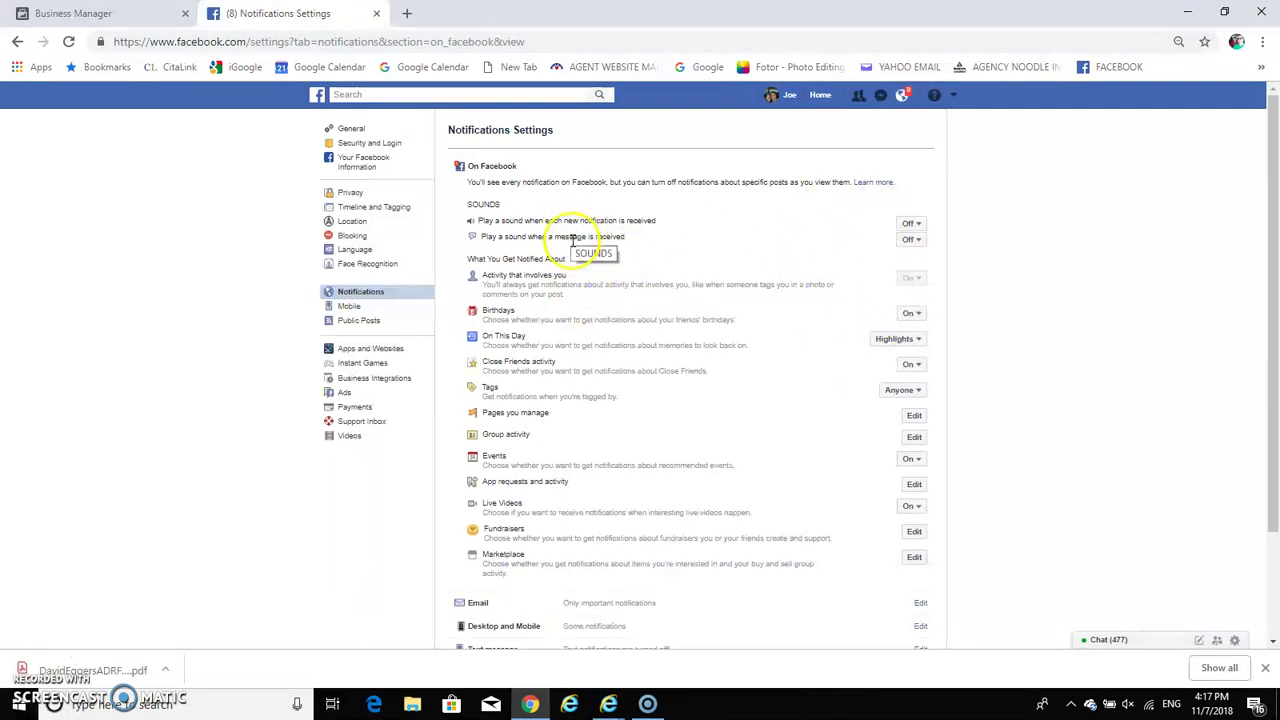
{"action": "left_click", "coordinate": [916, 418]}
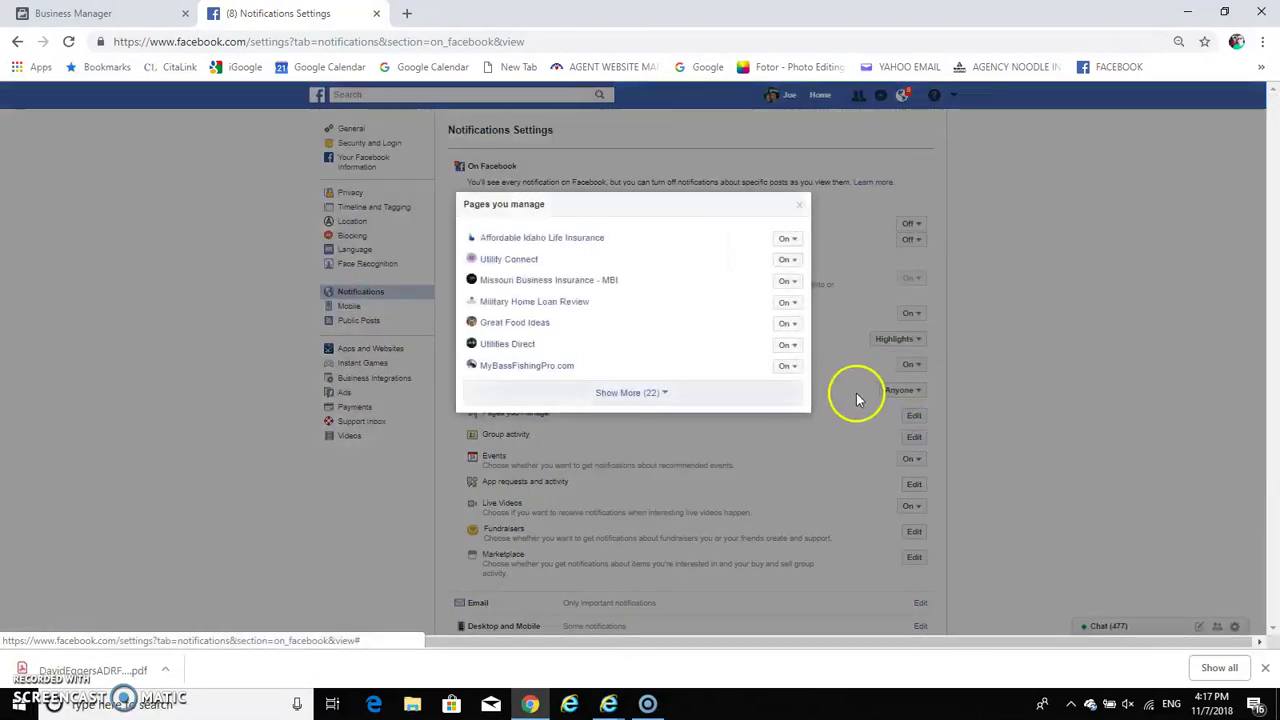
{"action": "left_click", "coordinate": [800, 213]}
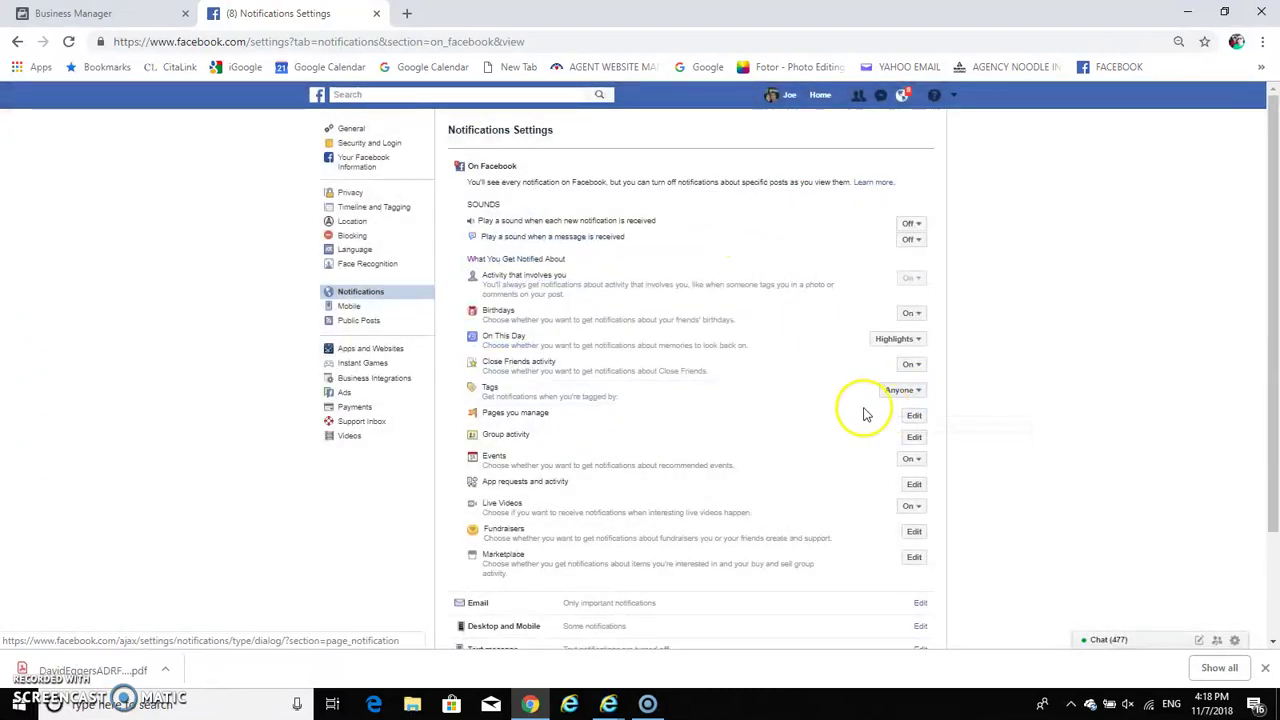
{"action": "scroll", "coordinate": [864, 413], "scroll_direction": "down", "scroll_amount": 3}
{"action": "scroll", "coordinate": [866, 406], "scroll_direction": "up", "scroll_amount": 2}
{"action": "scroll", "coordinate": [851, 371], "scroll_direction": "up", "scroll_amount": 1}
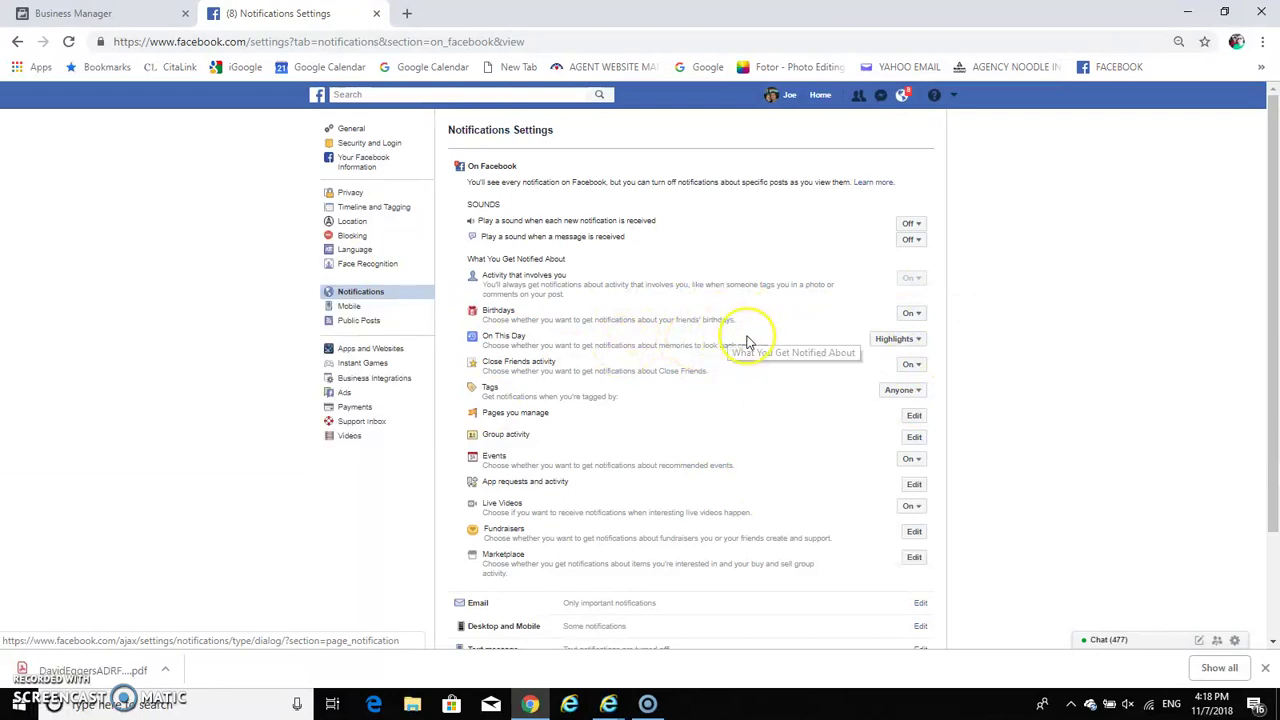
{"action": "scroll", "coordinate": [748, 342], "scroll_direction": "down", "scroll_amount": 3}
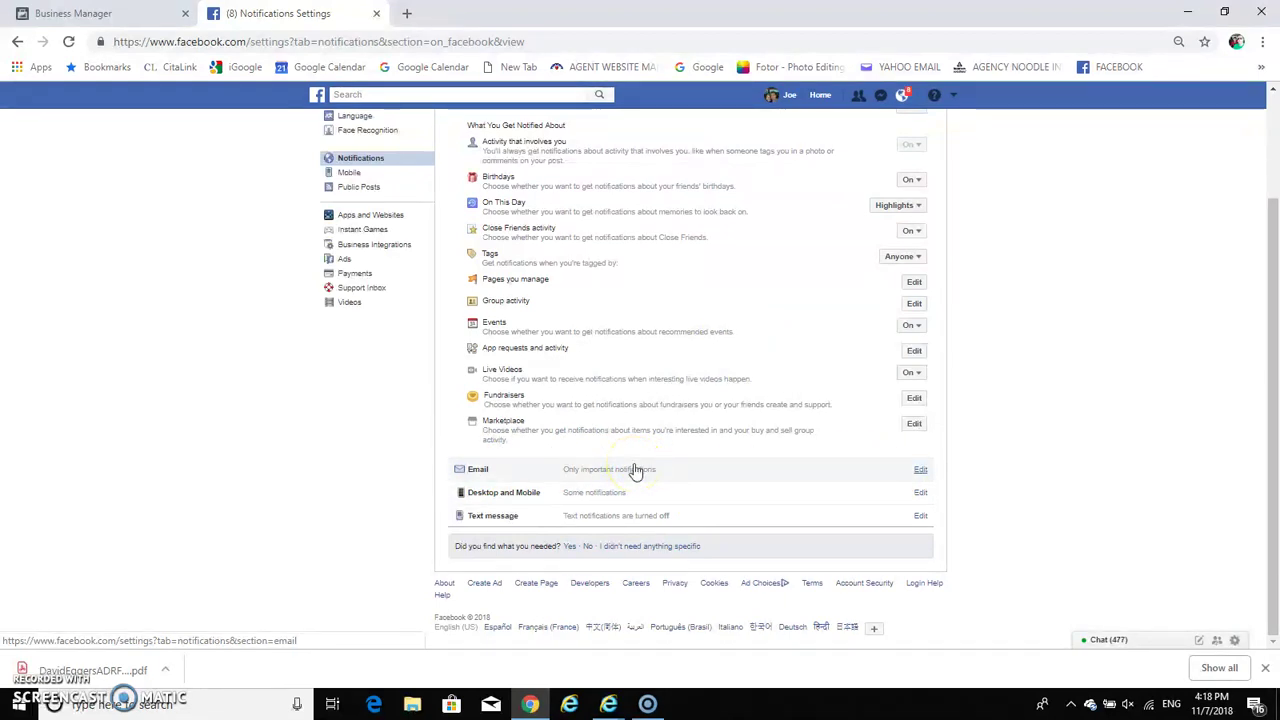
- Expand the Email notification settings and scroll through which emails are on or off
{"action": "left_click", "coordinate": [918, 473]}
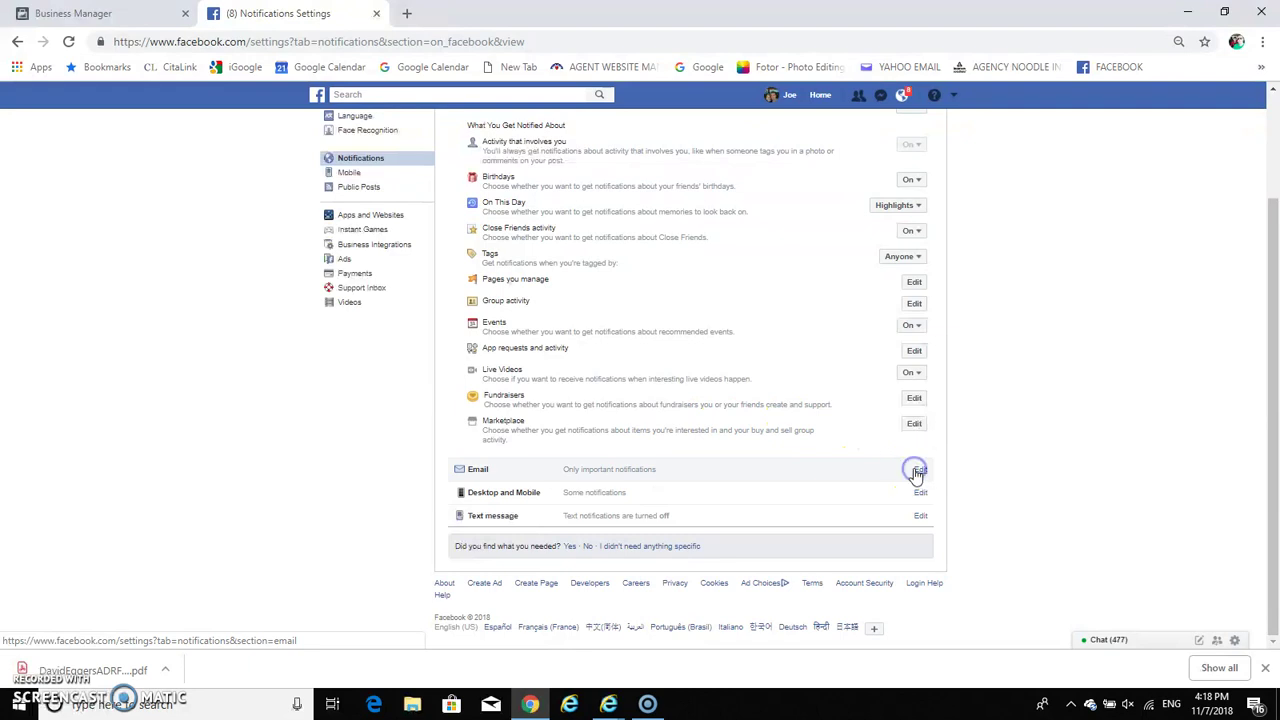
{"action": "left_click", "coordinate": [918, 473]}
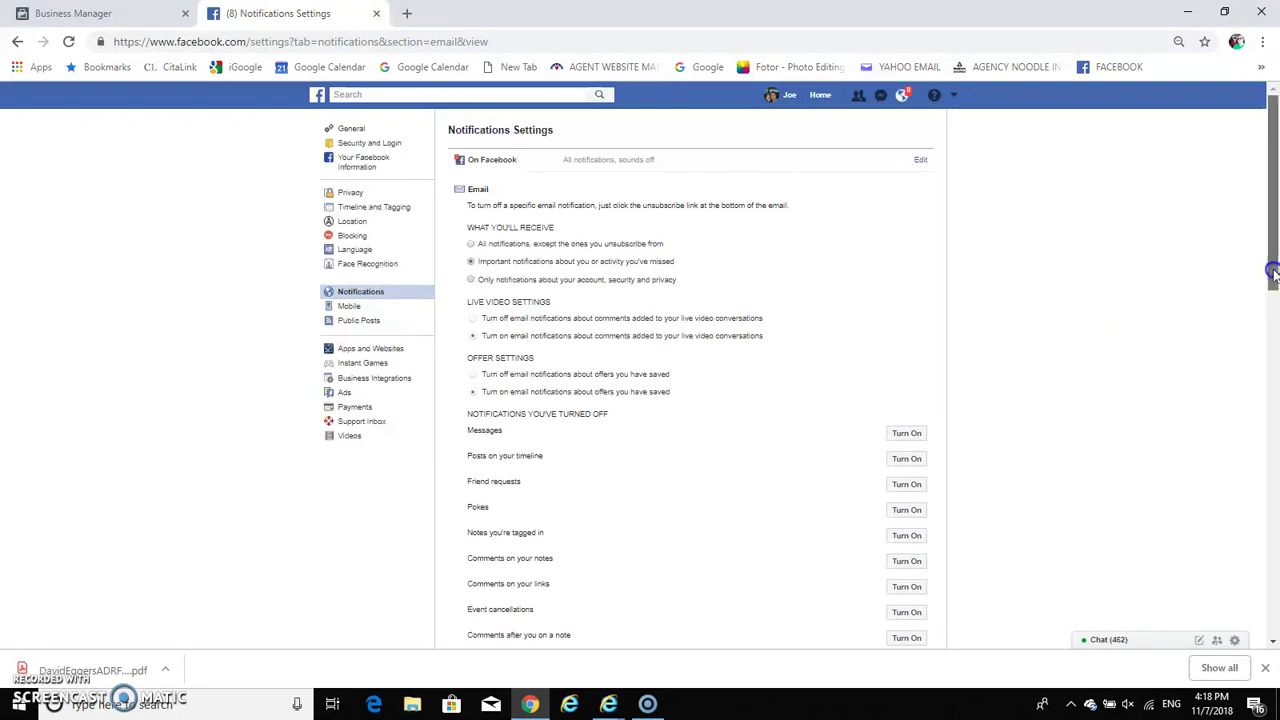
{"action": "mouse_move", "coordinate": [1274, 272]}
{"action": "left_mouse_down"}
{"action": "mouse_move", "coordinate": [1248, 420]}
{"action": "mouse_move", "coordinate": [1267, 323]}
{"action": "left_mouse_up"}
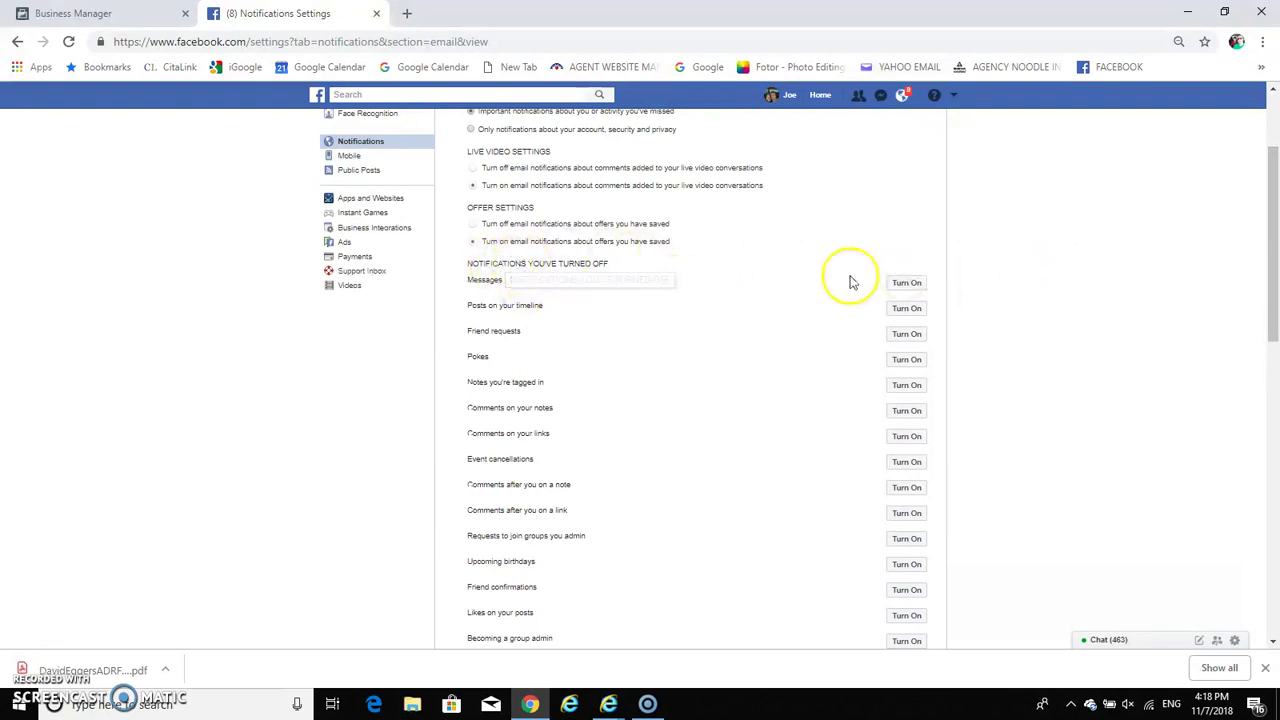
{"action": "scroll", "coordinate": [726, 297], "scroll_direction": "down", "scroll_amount": 1}
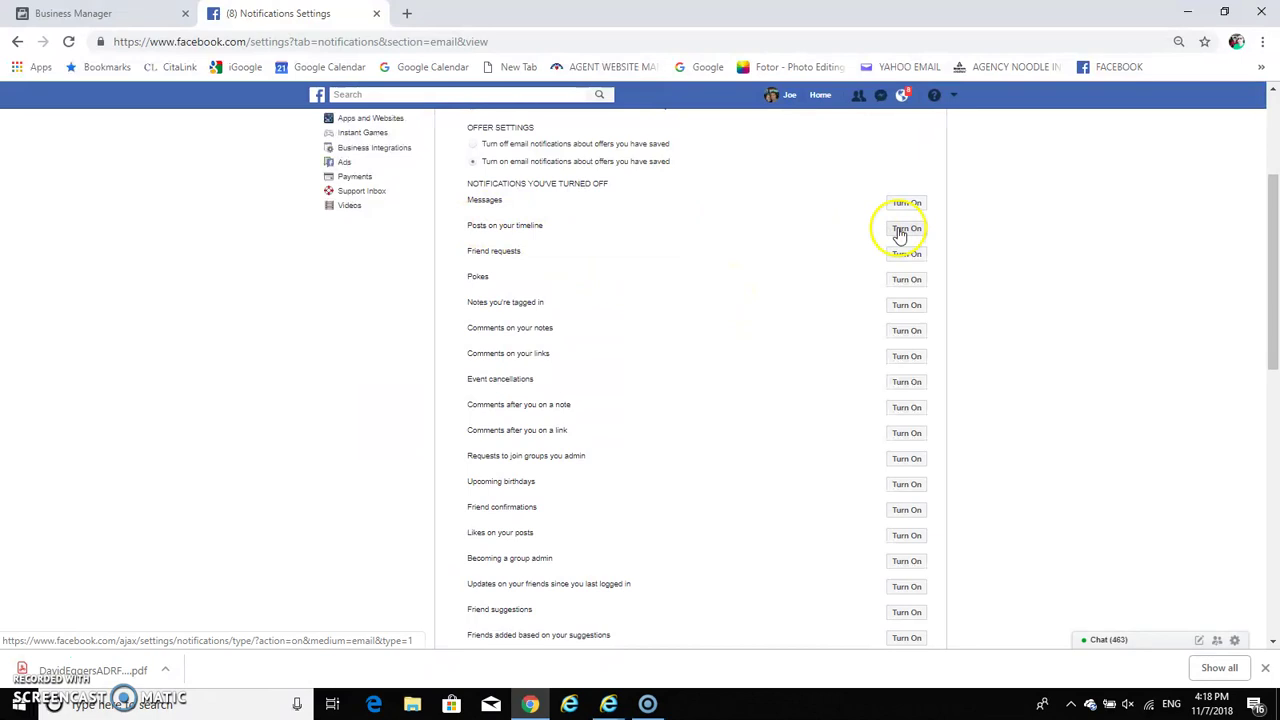
{"action": "scroll", "coordinate": [784, 292], "scroll_direction": "up", "scroll_amount": 2}
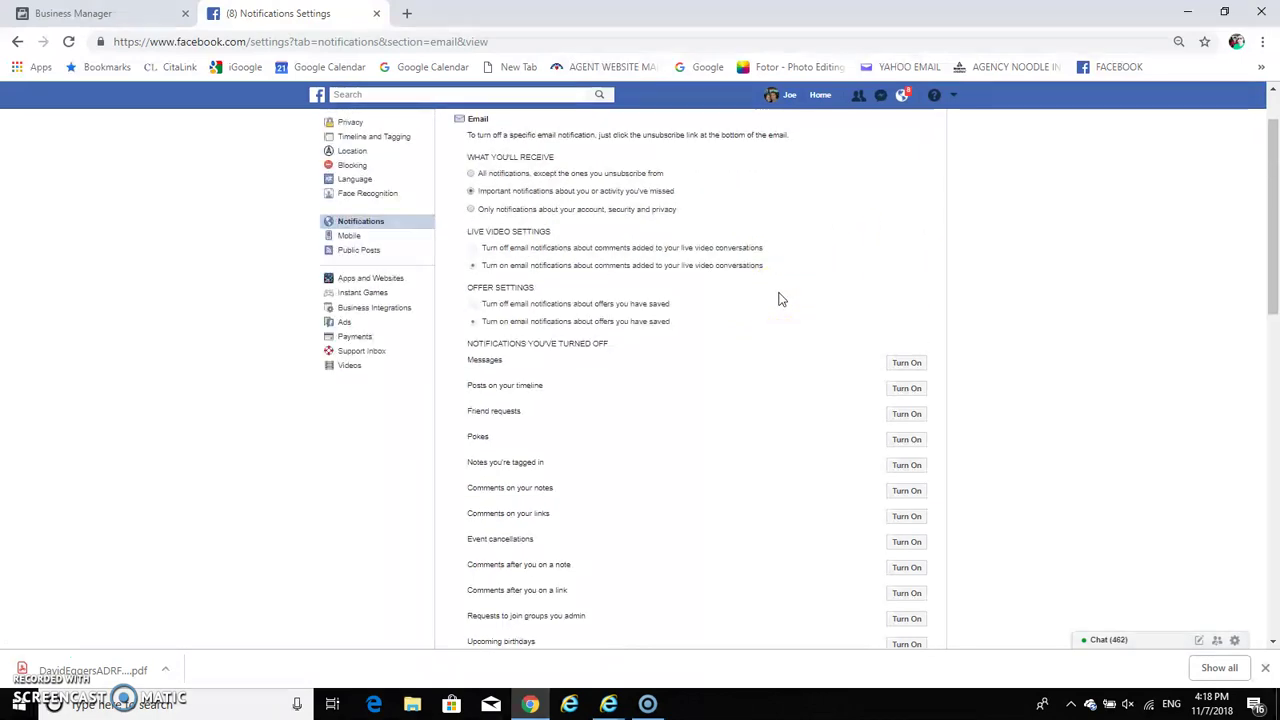
{"action": "scroll", "coordinate": [781, 299], "scroll_direction": "down", "scroll_amount": 1}
{"action": "scroll", "coordinate": [781, 299], "scroll_direction": "up", "scroll_amount": 2}
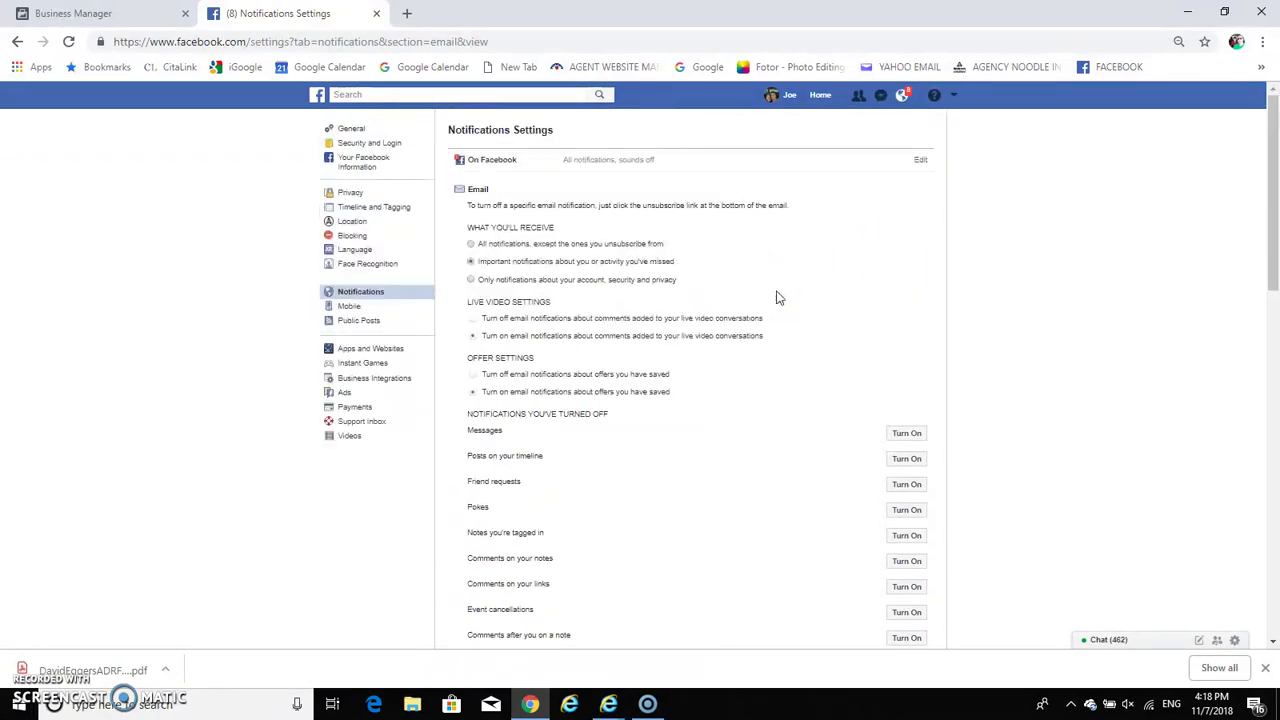
{"action": "scroll", "coordinate": [829, 366], "scroll_direction": "down", "scroll_amount": 2}
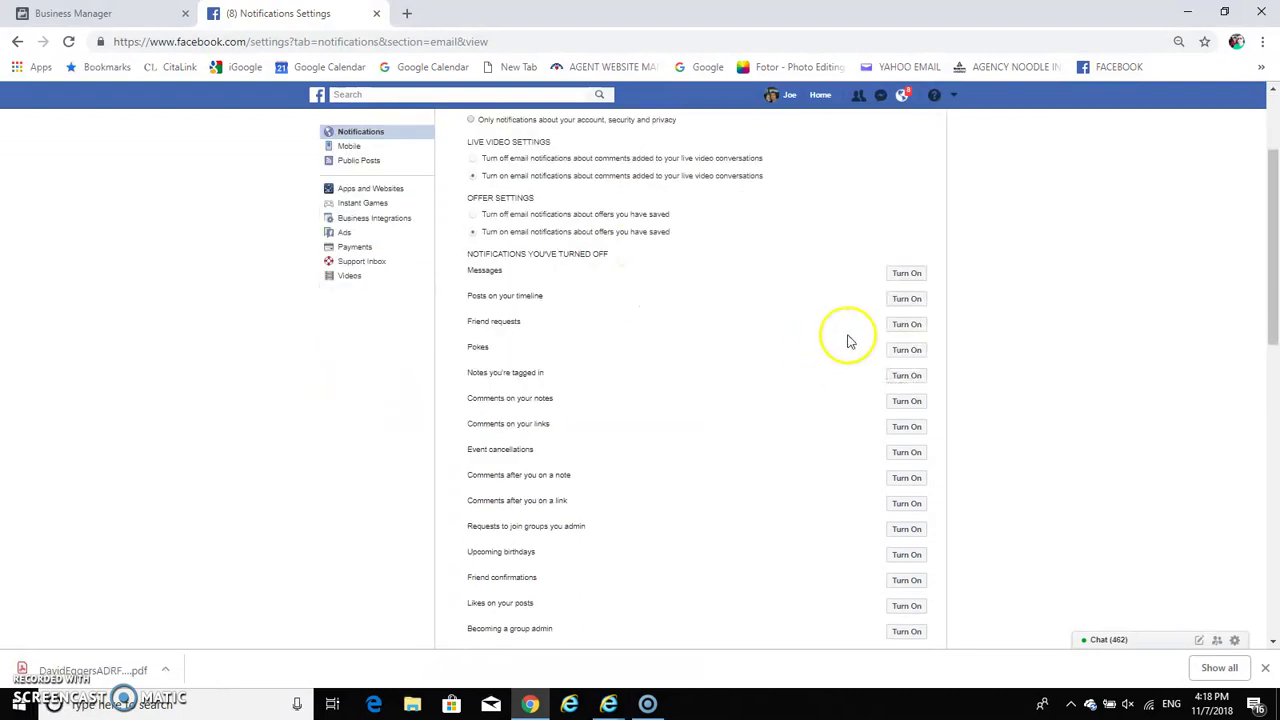
{"action": "scroll", "coordinate": [888, 360], "scroll_direction": "down", "scroll_amount": 3}
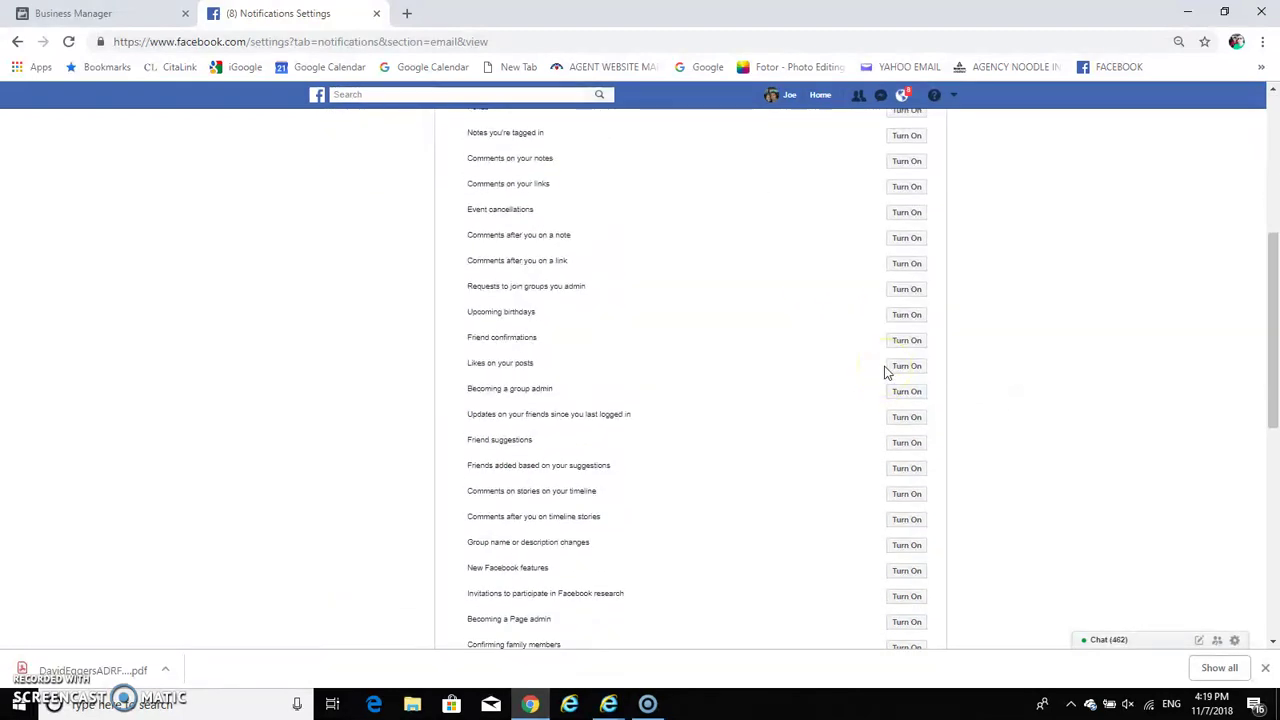
{"action": "scroll", "coordinate": [885, 372], "scroll_direction": "down", "scroll_amount": 1}
{"action": "scroll", "coordinate": [885, 372], "scroll_direction": "down", "scroll_amount": 2}
{"action": "scroll", "coordinate": [885, 372], "scroll_direction": "down", "scroll_amount": 1}
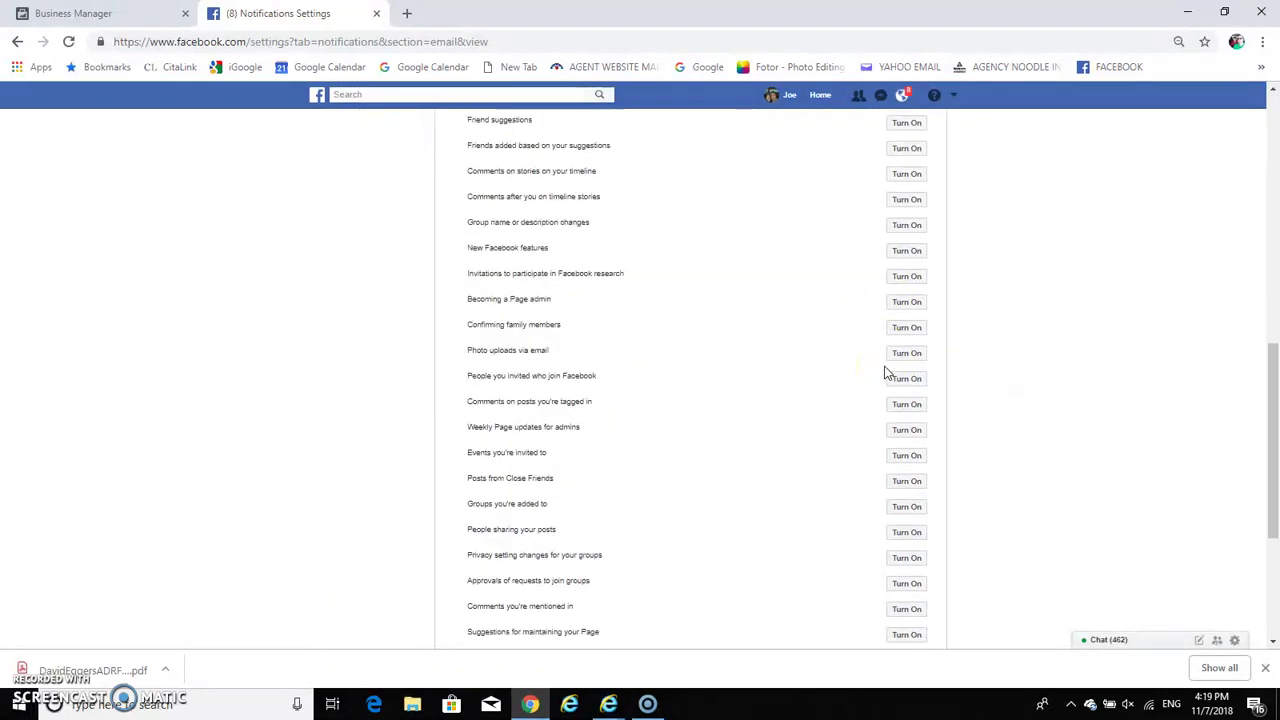
{"action": "scroll", "coordinate": [885, 372], "scroll_direction": "down", "scroll_amount": 2}
{"action": "scroll", "coordinate": [885, 372], "scroll_direction": "up", "scroll_amount": 3}
{"action": "scroll", "coordinate": [885, 372], "scroll_direction": "up", "scroll_amount": 8}
{"action": "scroll", "coordinate": [885, 373], "scroll_direction": "down", "scroll_amount": 1}
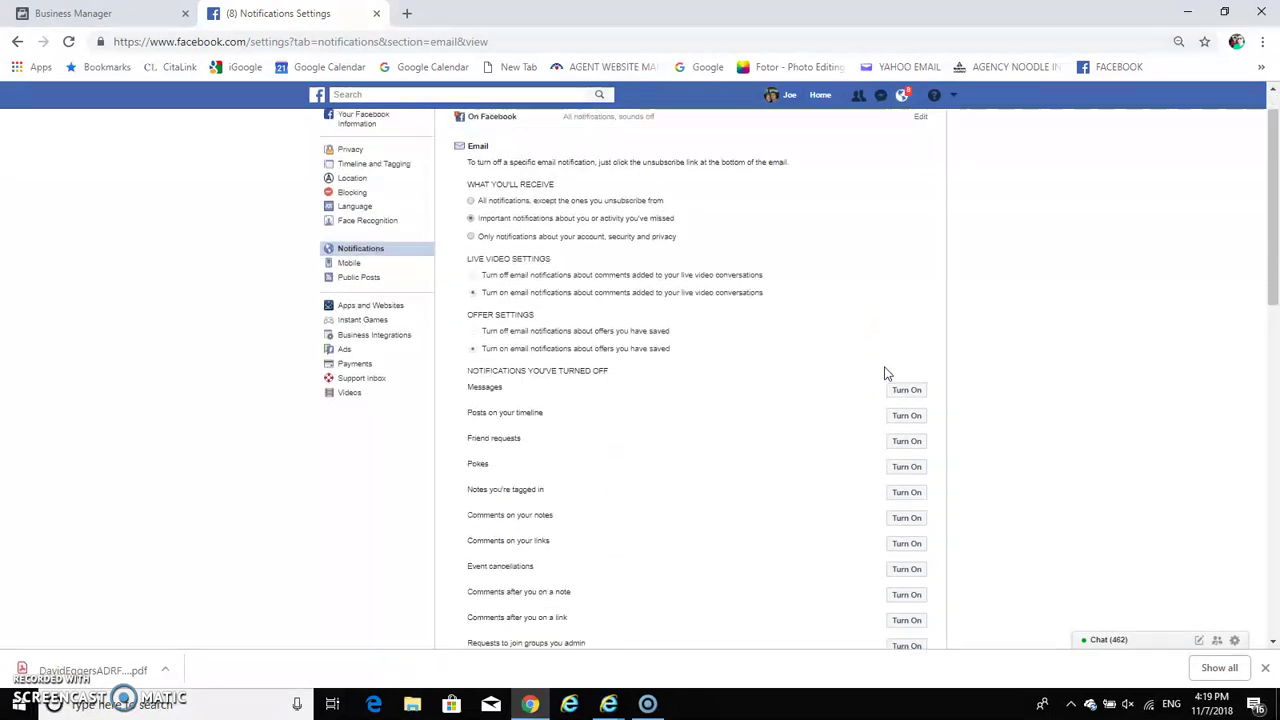
{"action": "scroll", "coordinate": [885, 373], "scroll_direction": "down", "scroll_amount": 3}
{"action": "scroll", "coordinate": [886, 371], "scroll_direction": "down", "scroll_amount": 4}
{"action": "scroll", "coordinate": [886, 371], "scroll_direction": "down", "scroll_amount": 3}
{"action": "scroll", "coordinate": [880, 360], "scroll_direction": "down", "scroll_amount": 1}
{"action": "left_click", "coordinate": [865, 328]}
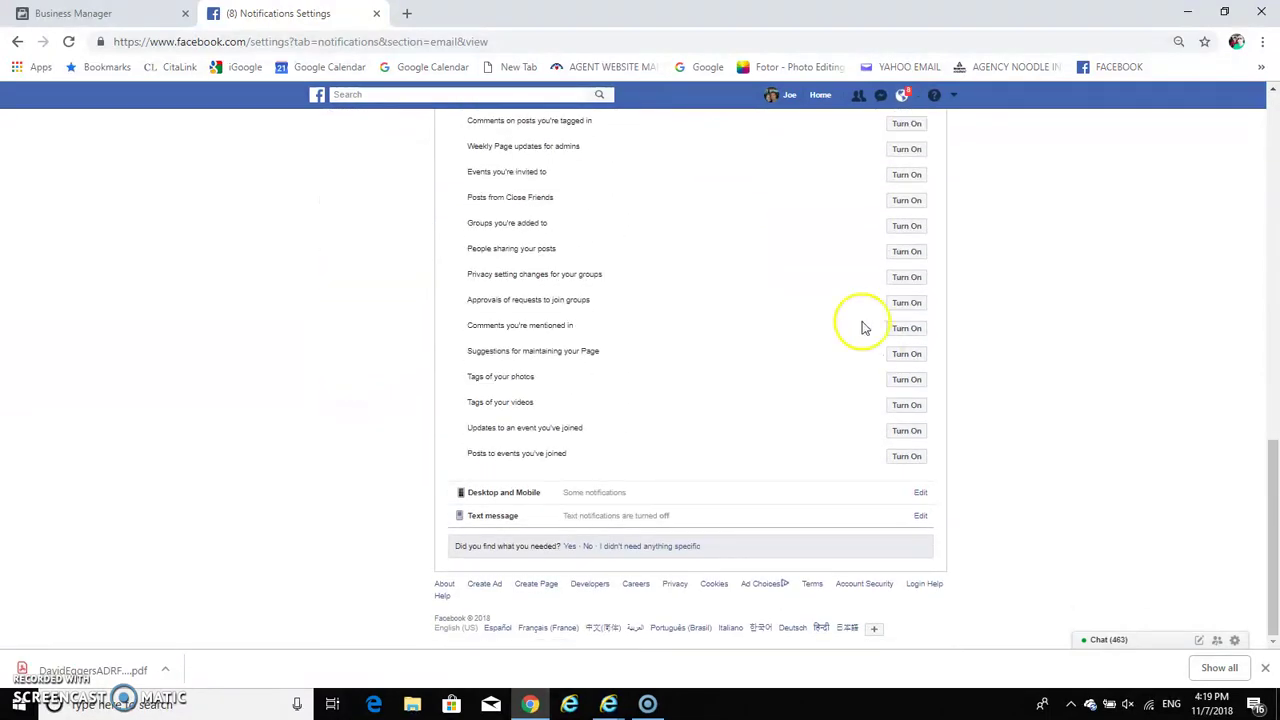
- Review the Desktop and Mobile notification list, then expand the Text message settings
{"action": "left_click", "coordinate": [512, 492]}
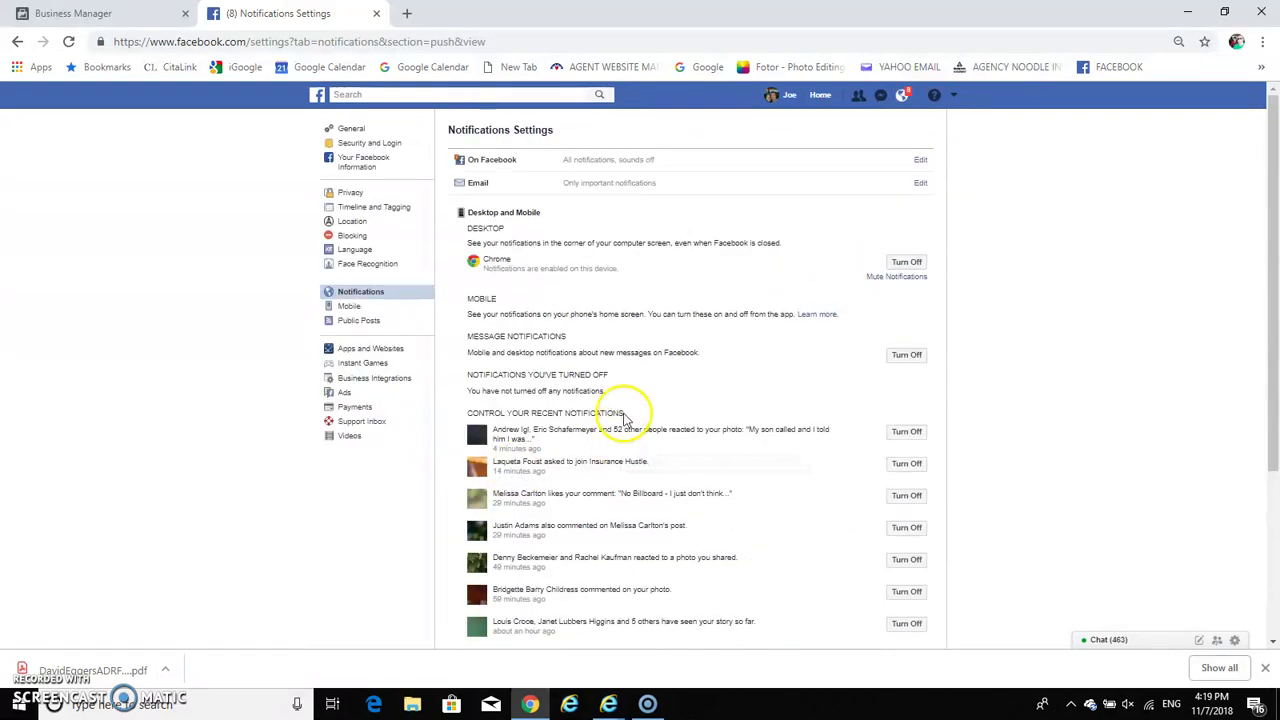
{"action": "scroll", "coordinate": [622, 412], "scroll_direction": "down", "scroll_amount": 2}
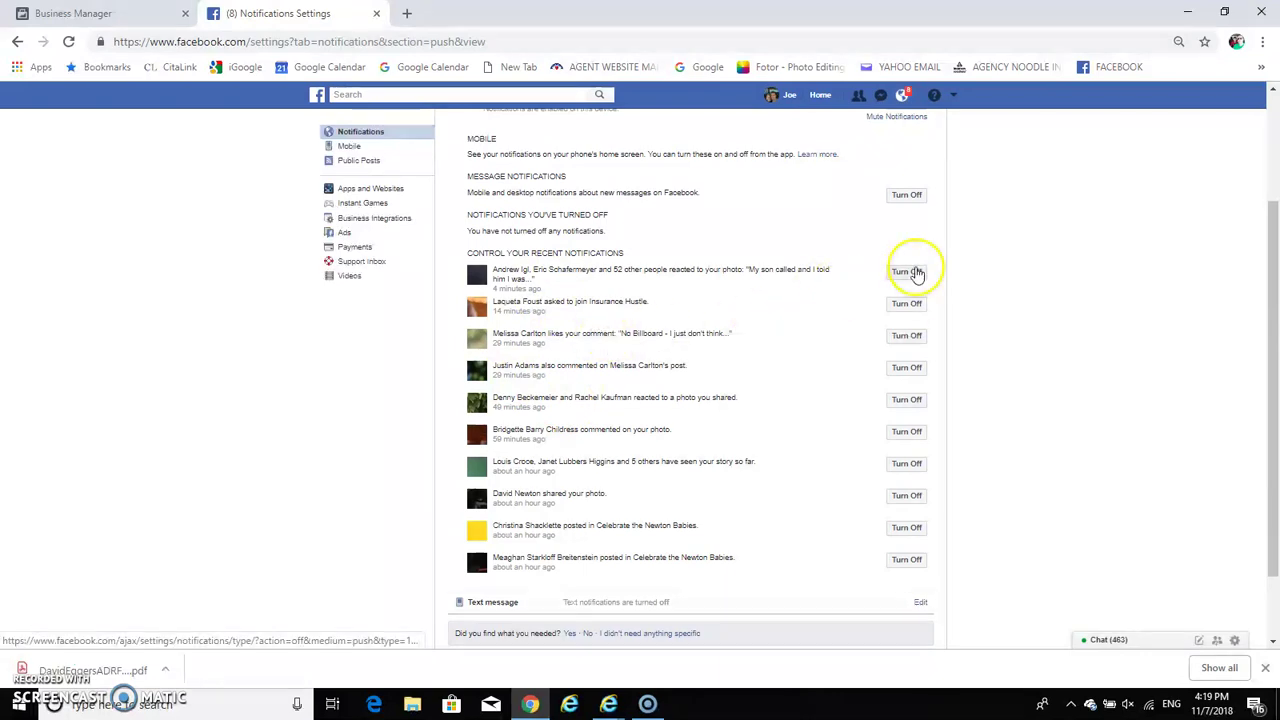
{"action": "scroll", "coordinate": [638, 402], "scroll_direction": "down", "scroll_amount": 1}
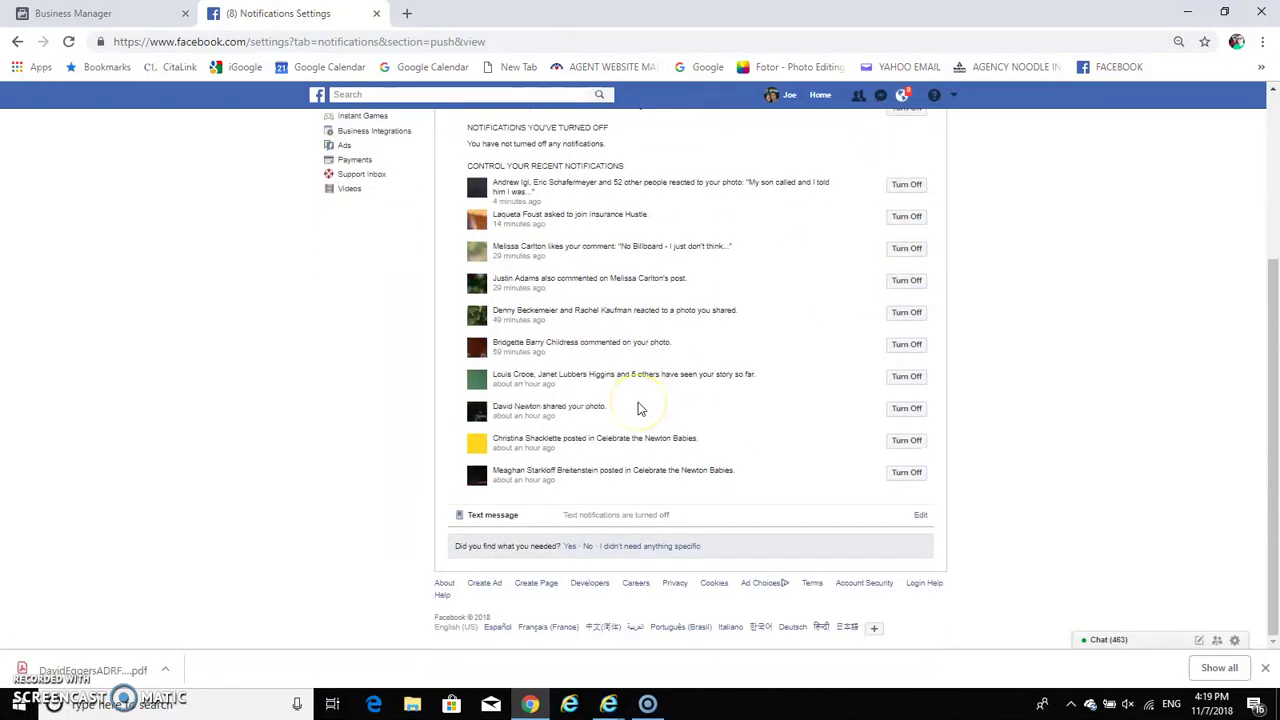
{"action": "scroll", "coordinate": [636, 406], "scroll_direction": "up", "scroll_amount": 3}
{"action": "scroll", "coordinate": [640, 408], "scroll_direction": "down", "scroll_amount": 5}
{"action": "left_click", "coordinate": [574, 516]}
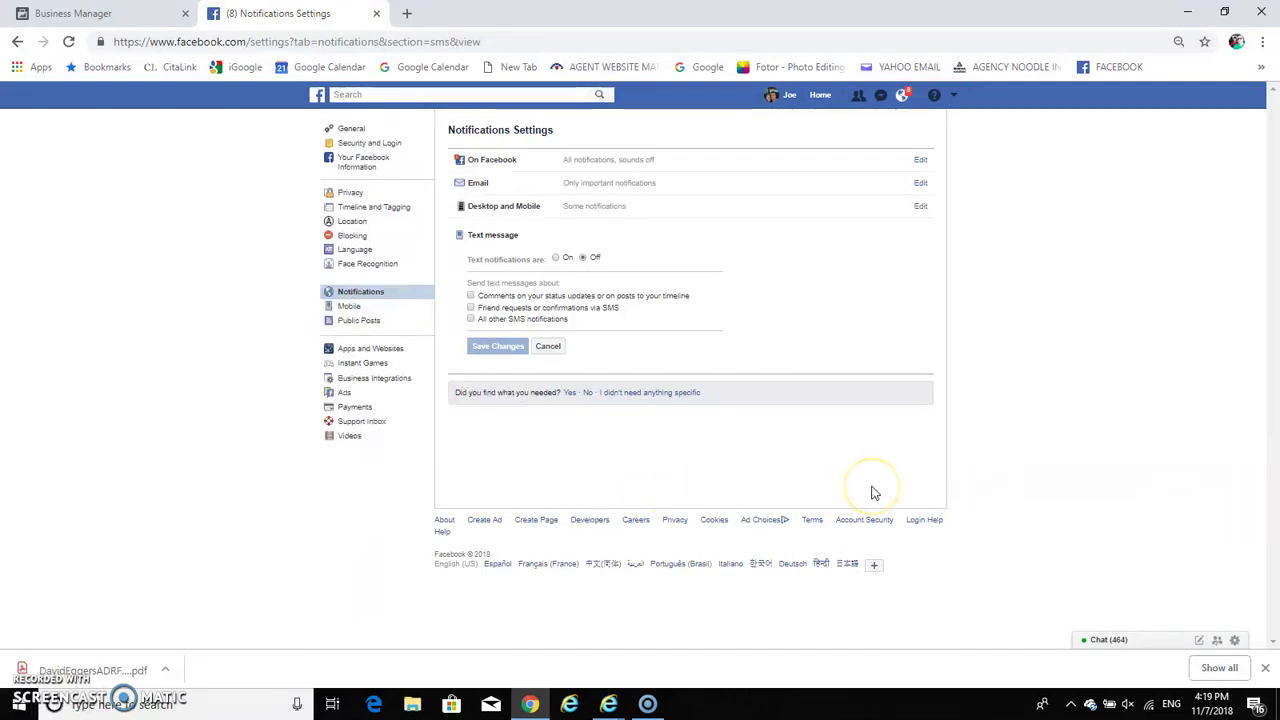
- Set text message notifications to On
{"action": "left_click", "coordinate": [556, 258]}
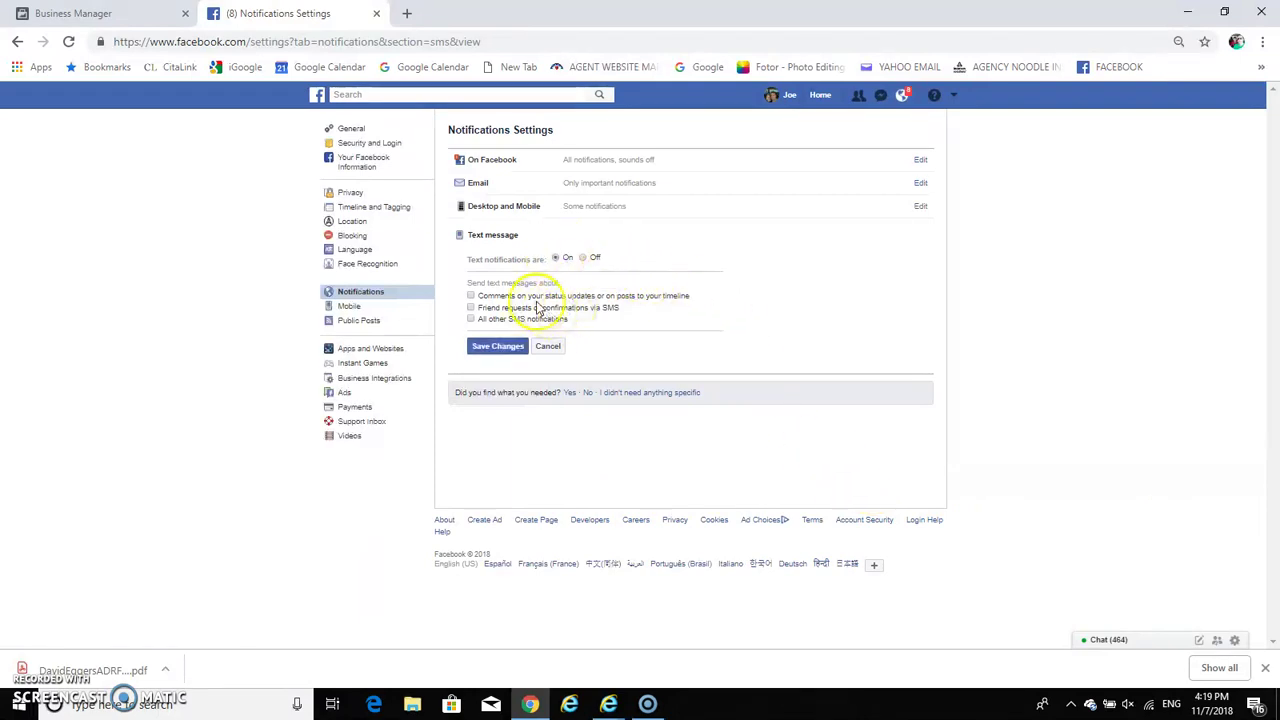